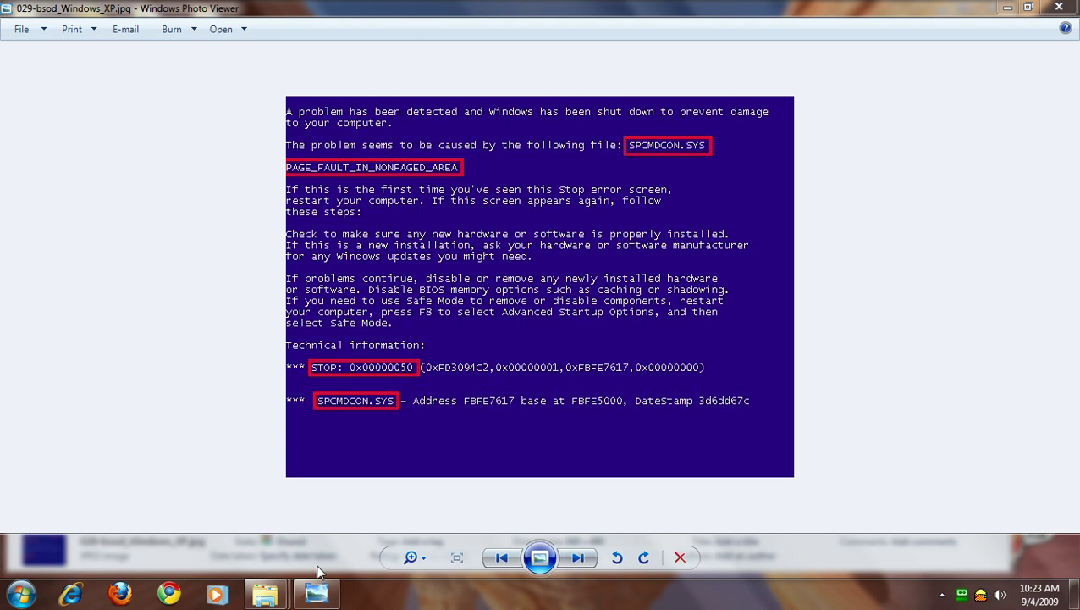
- Switch to the Local Disk (C:) Explorer window and select the SMPMDCOM.SYS file
{"action": "mouse_move", "coordinate": [265, 592]}
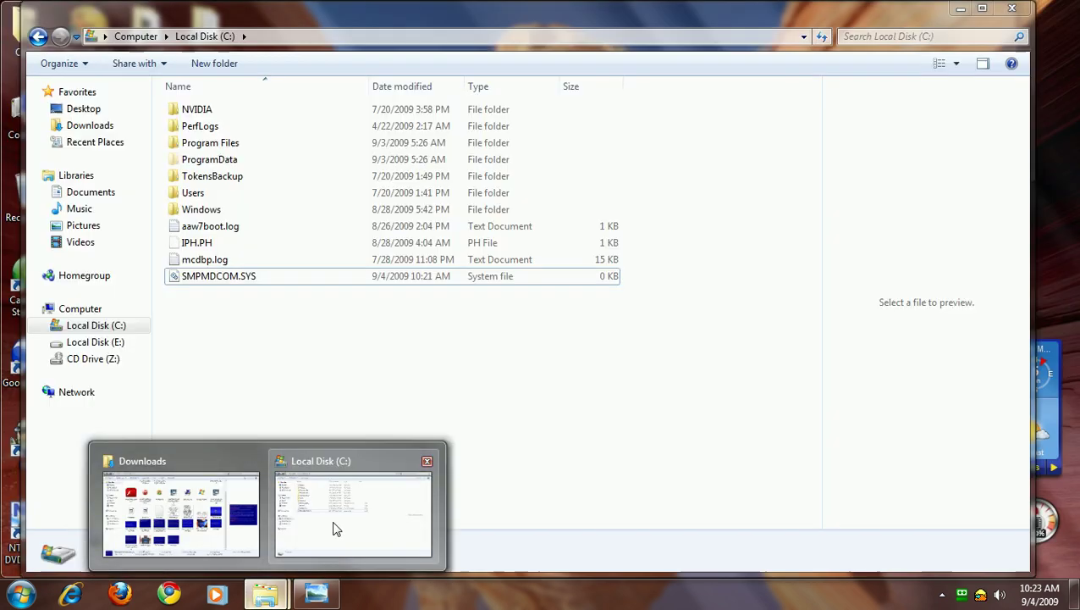
{"action": "left_click", "coordinate": [335, 528]}
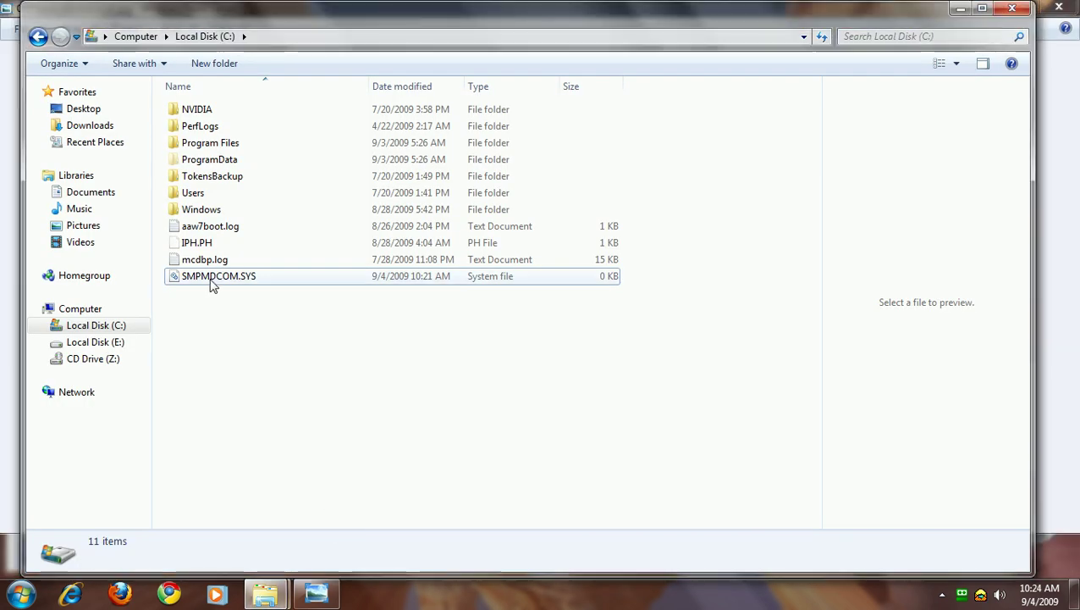
{"action": "left_click", "coordinate": [213, 285]}
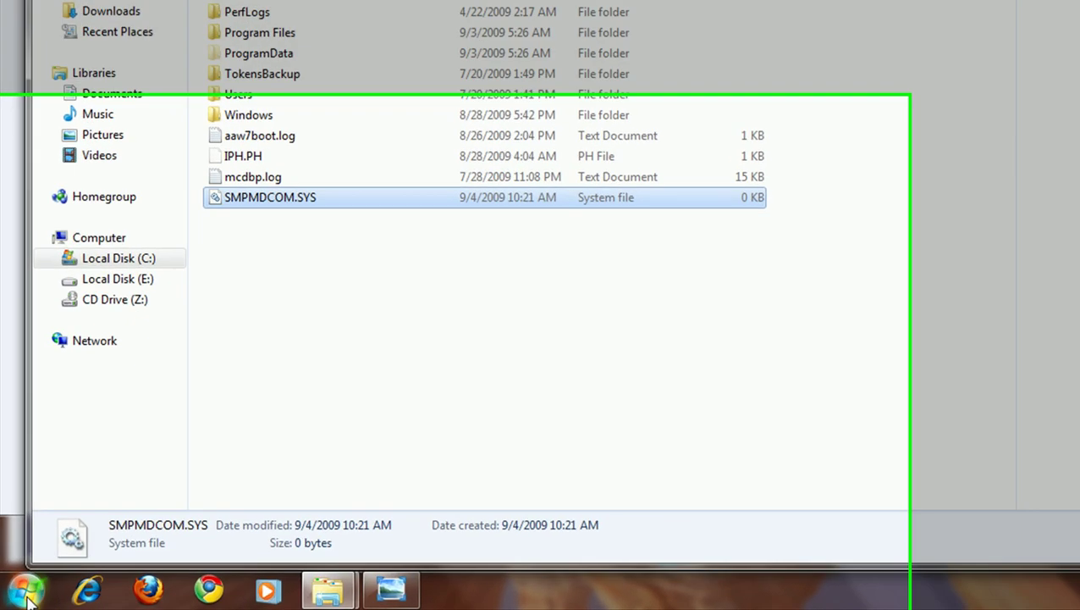
- Open Computer and search all drives for the file SMPMDCOM.SYS
{"action": "left_click", "coordinate": [20, 593]}
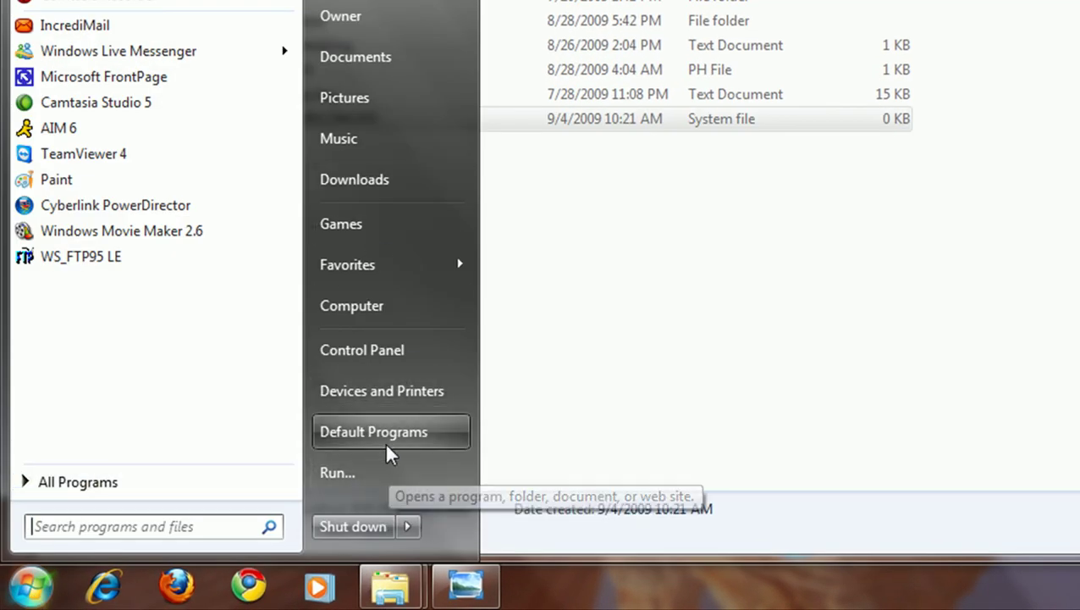
{"action": "left_click", "coordinate": [373, 308]}
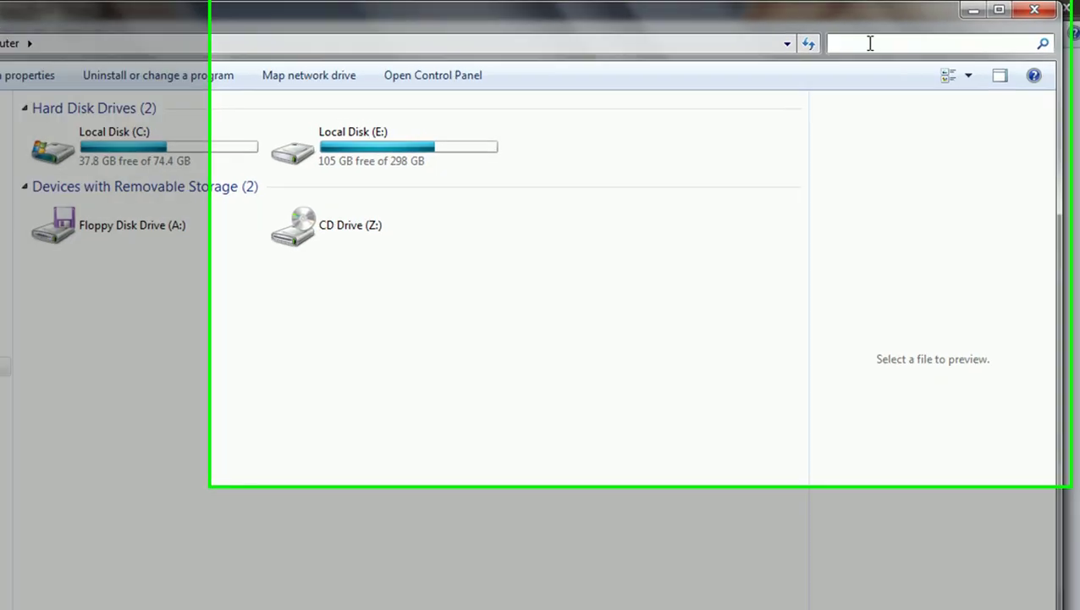
{"action": "right_click", "coordinate": [819, 52]}
{"action": "left_click", "coordinate": [880, 116]}
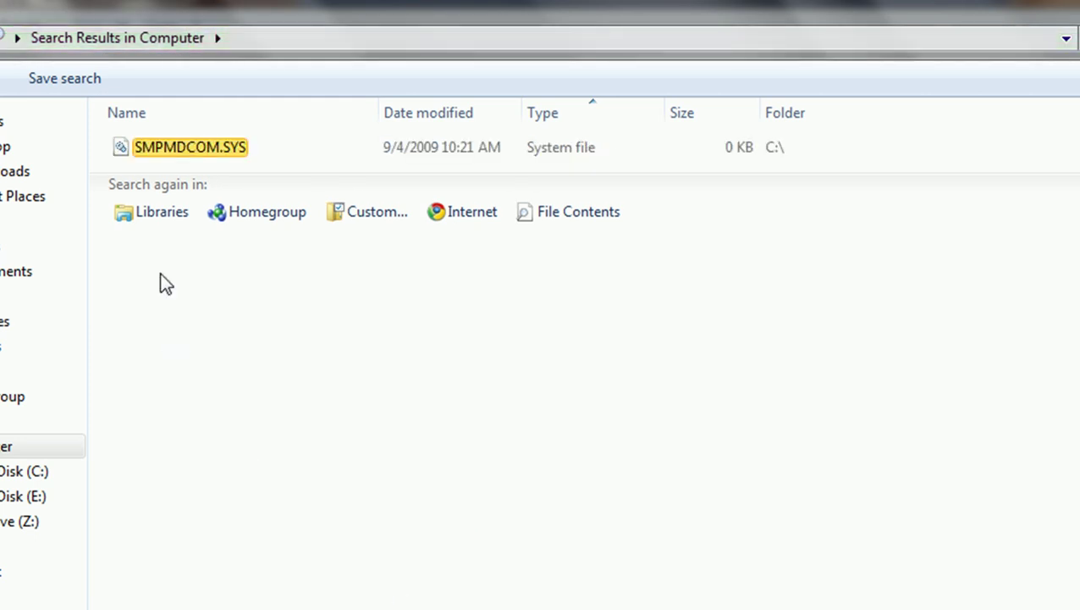
- Open the file location of the SMPMDCOM.SYS search result
{"action": "left_click", "coordinate": [189, 159]}
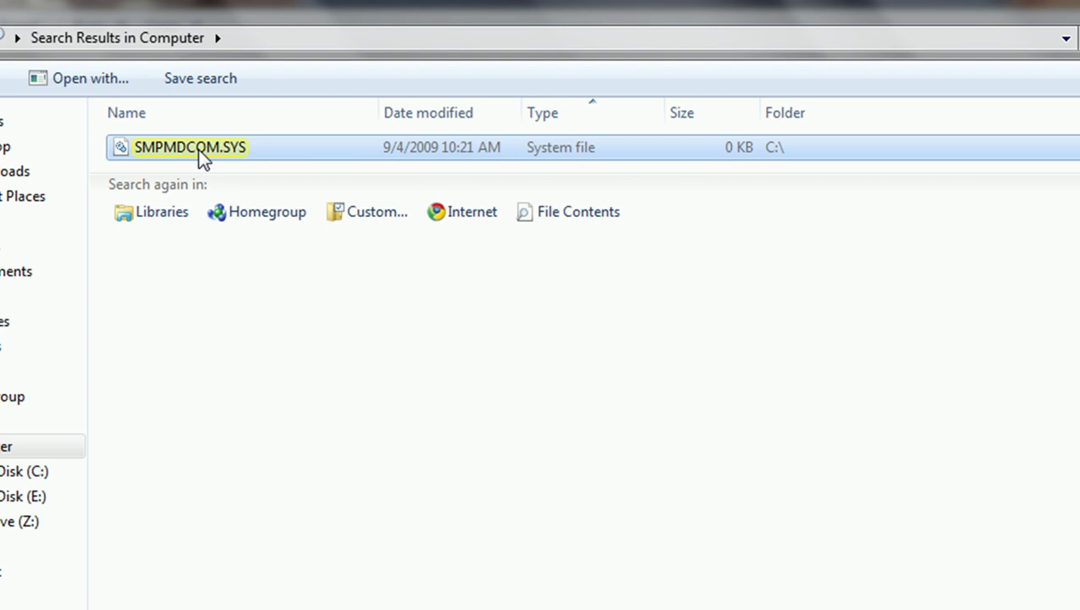
{"action": "right_click", "coordinate": [198, 151]}
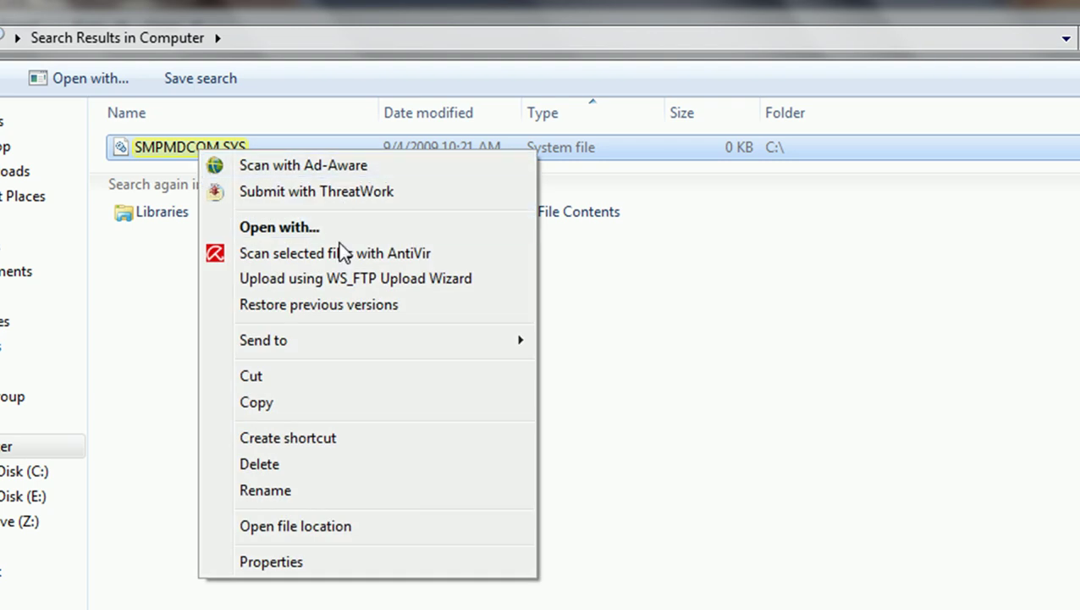
{"action": "left_click", "coordinate": [329, 526]}
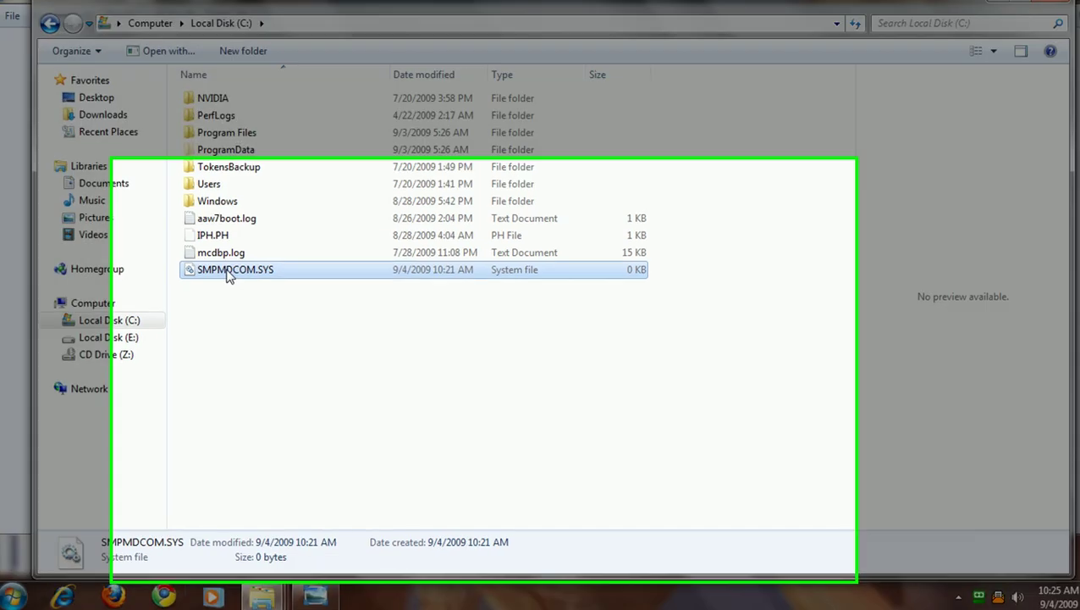
- Rename the file SMPMDCOM.SYS to SMPMDCOM.SYS.OLD
{"action": "right_click", "coordinate": [232, 279]}
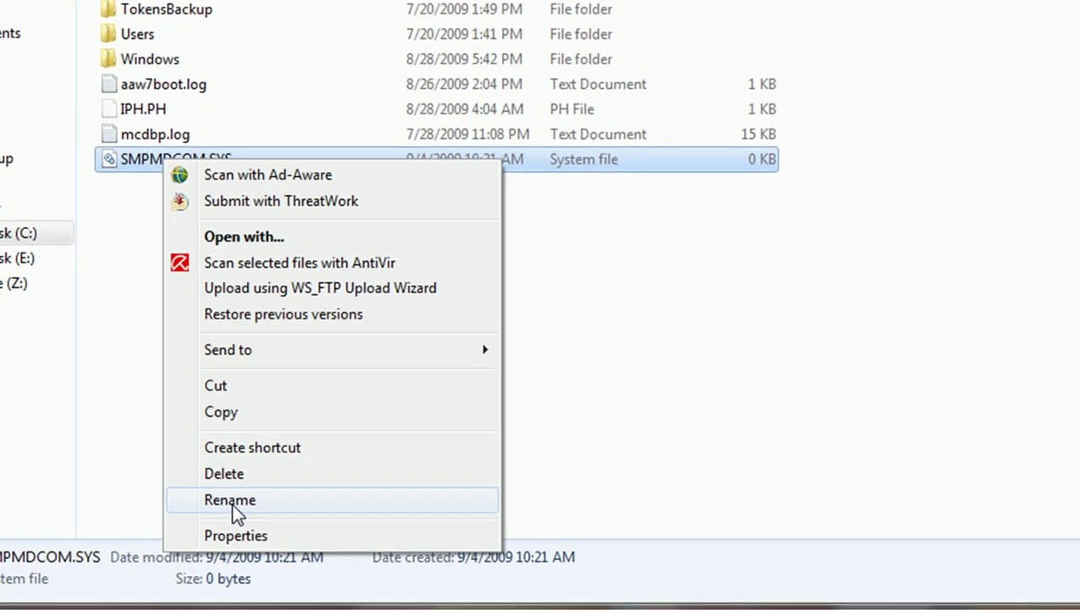
{"action": "left_click", "coordinate": [232, 501]}
{"action": "left_click", "coordinate": [237, 158]}
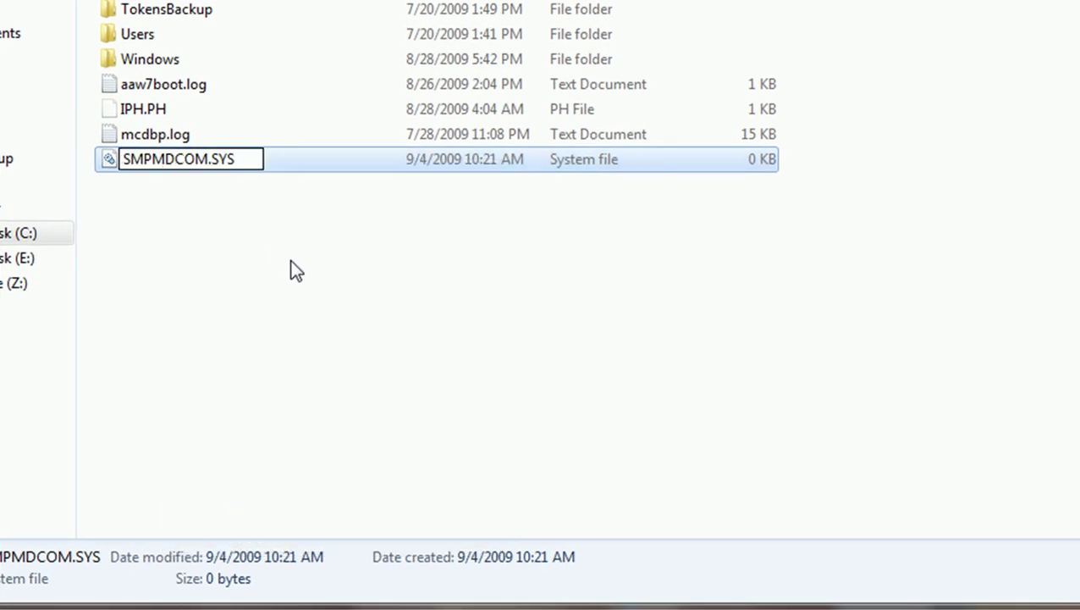
{"action": "type", "text": ".OL"}
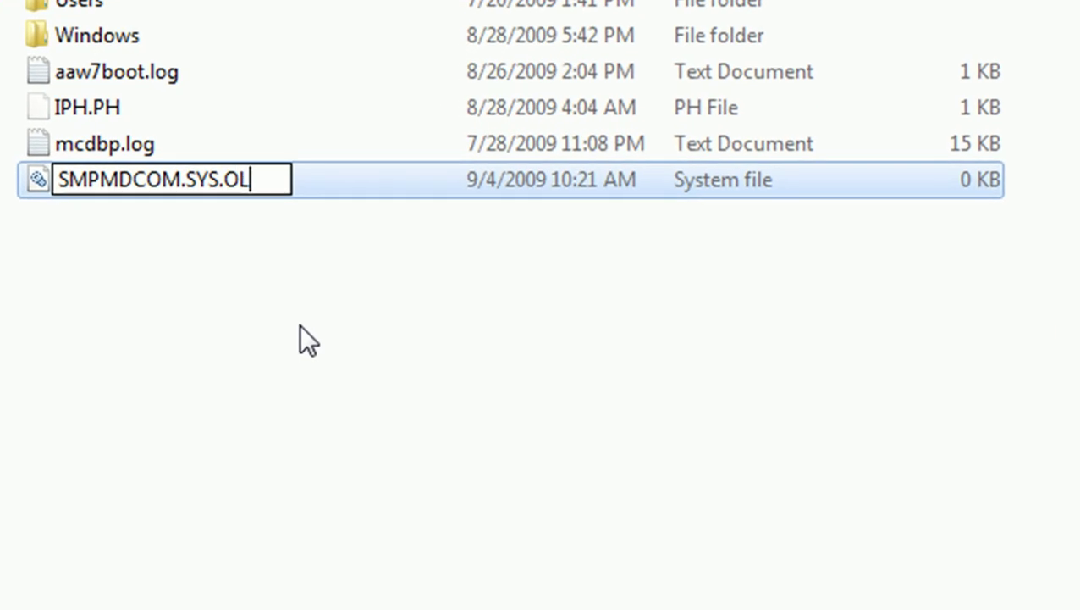
{"action": "type", "text": "D"}
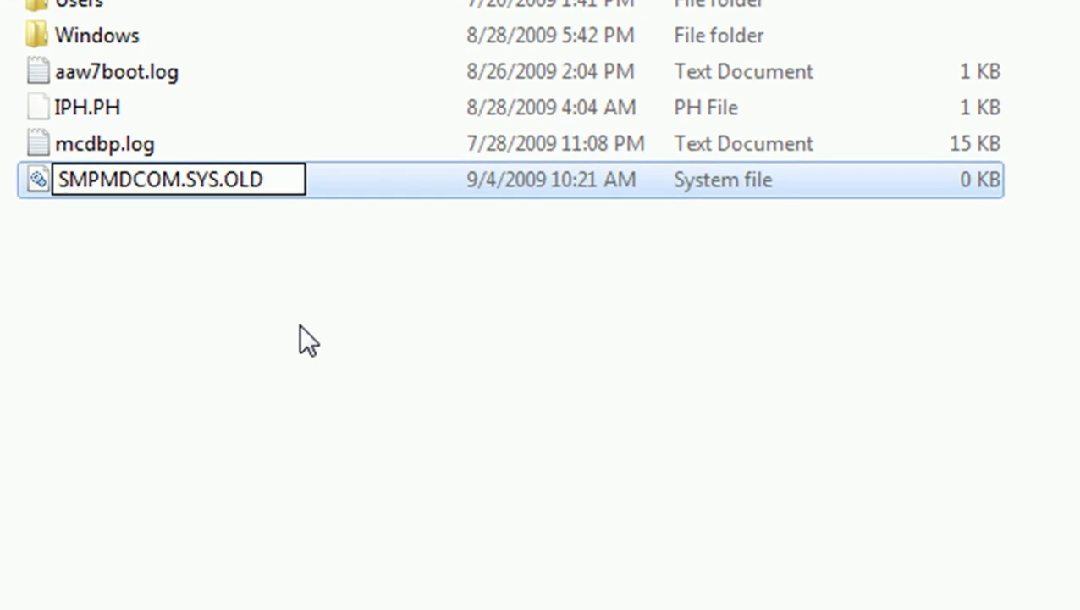
{"action": "key", "text": "Return"}
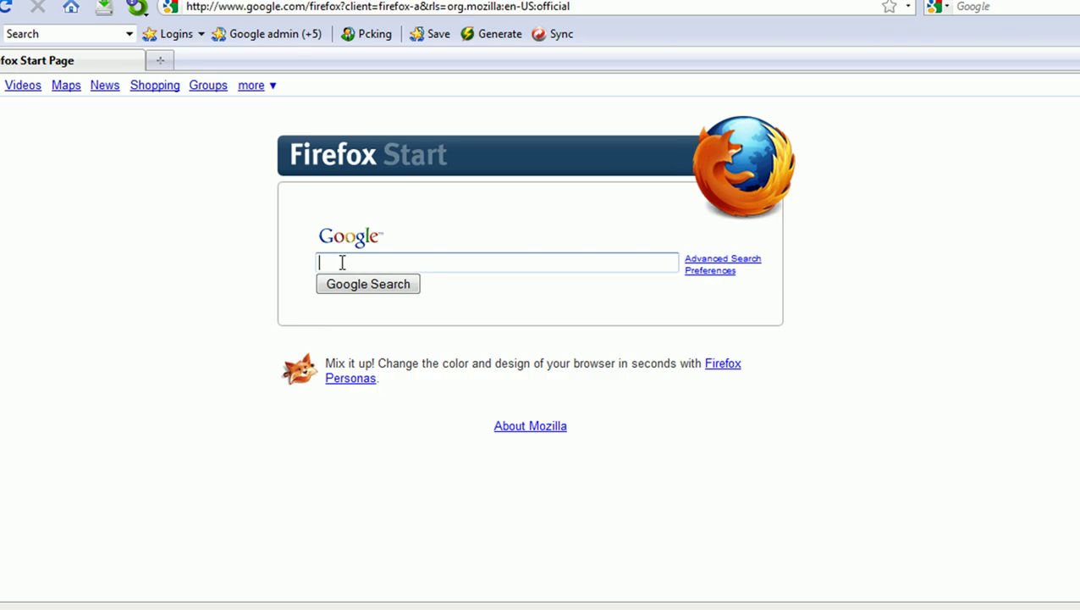
- Switch to Firefox and search Google for "STOP: 0X000000D1 GV3.SYS"
{"action": "type", "text": "STOP: 0X0000"}
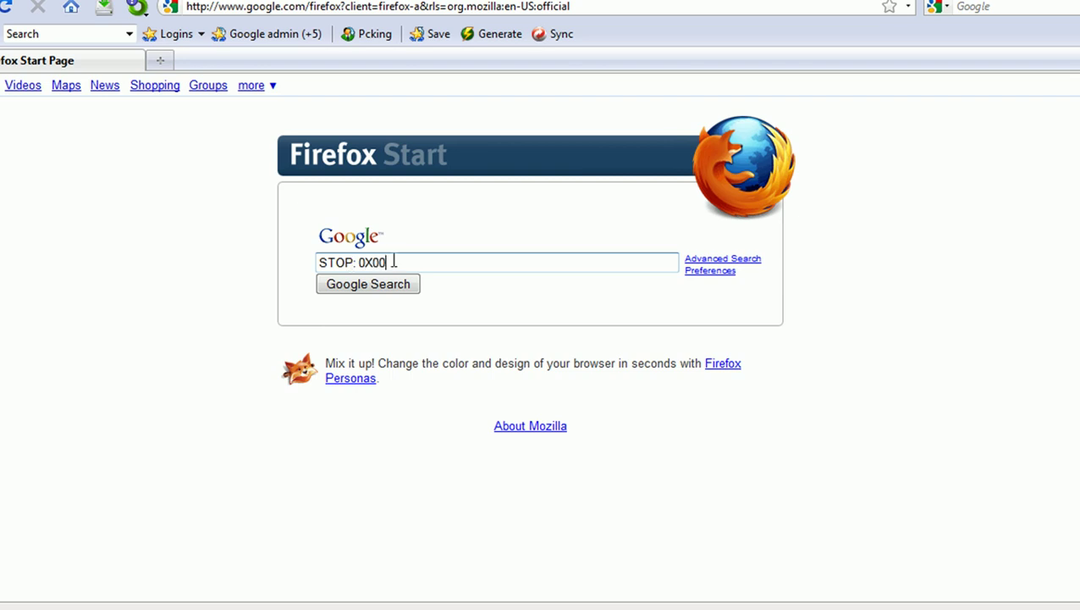
{"action": "type", "text": "00D1"}
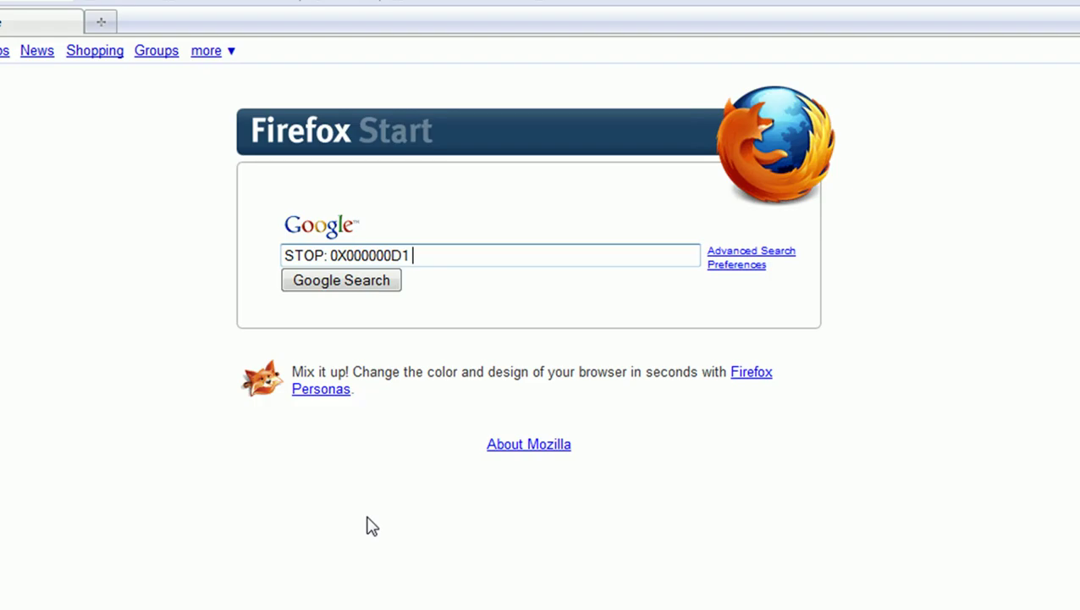
{"action": "type", "text": "GV3.SYS"}
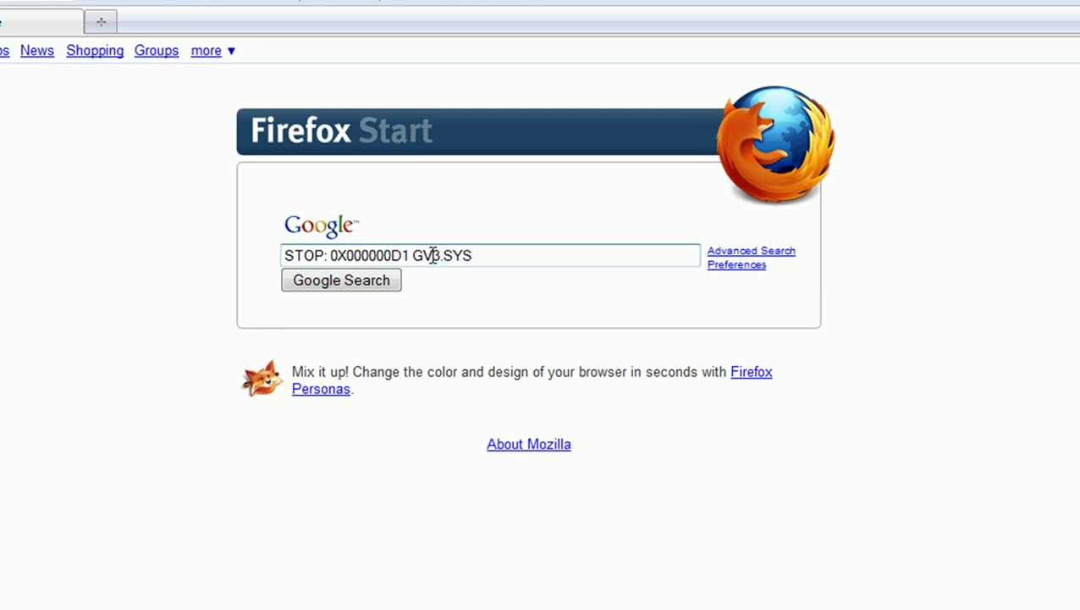
{"action": "key", "text": "Return"}
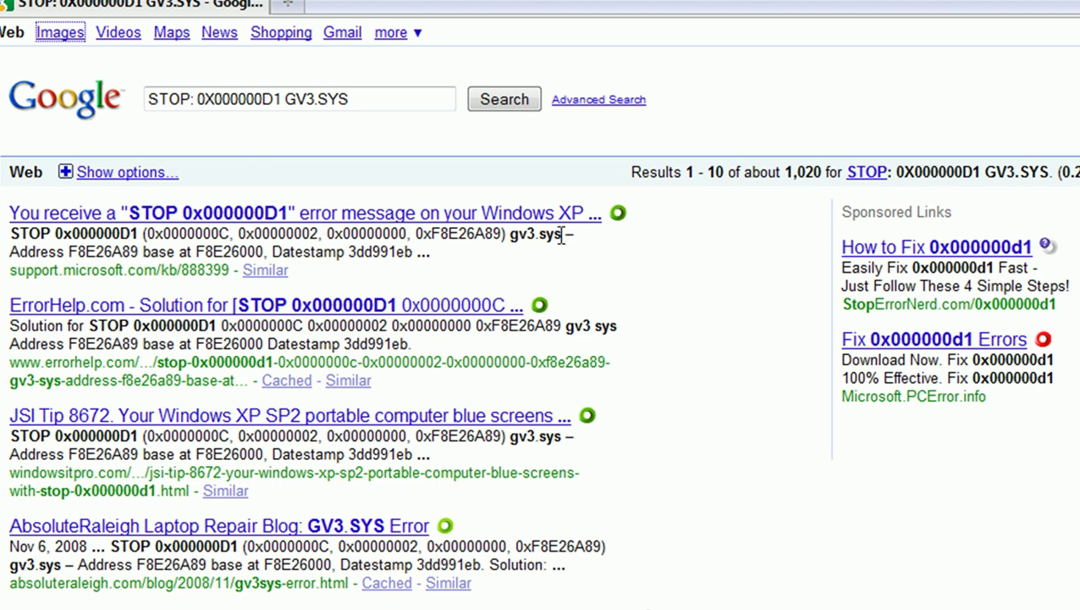
- Open the Microsoft support article on the STOP 0x000000D1 error, review its cause and resolution sections, and close the browser window
{"action": "left_click", "coordinate": [246, 213]}
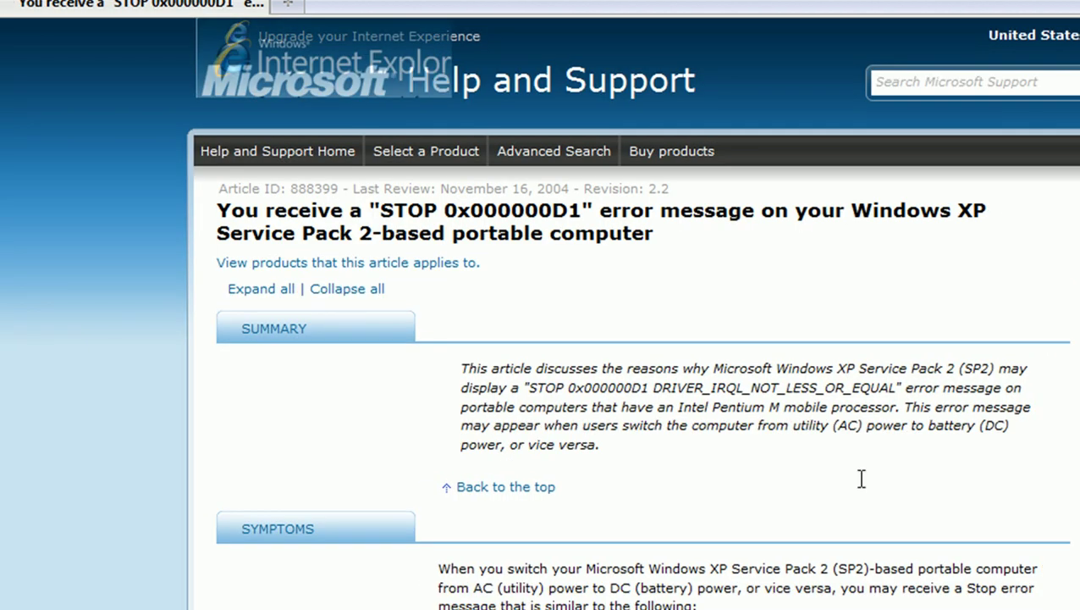
{"action": "scroll", "coordinate": [592, 339], "scroll_direction": "down", "scroll_amount": 10}
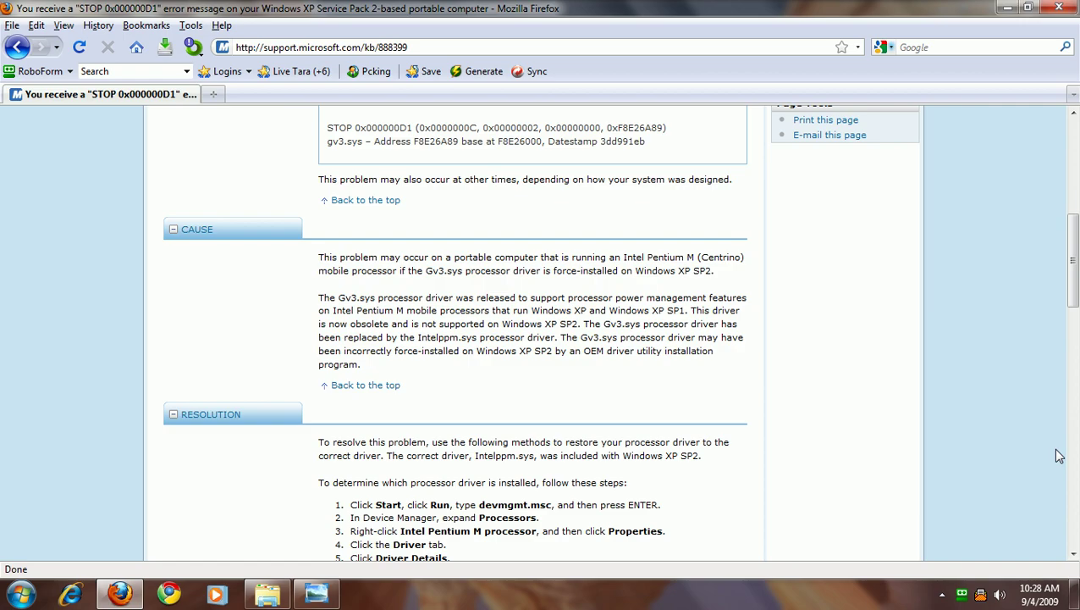
{"action": "left_click_drag", "start_coordinate": [1071, 305], "coordinate": [1070, 347]}
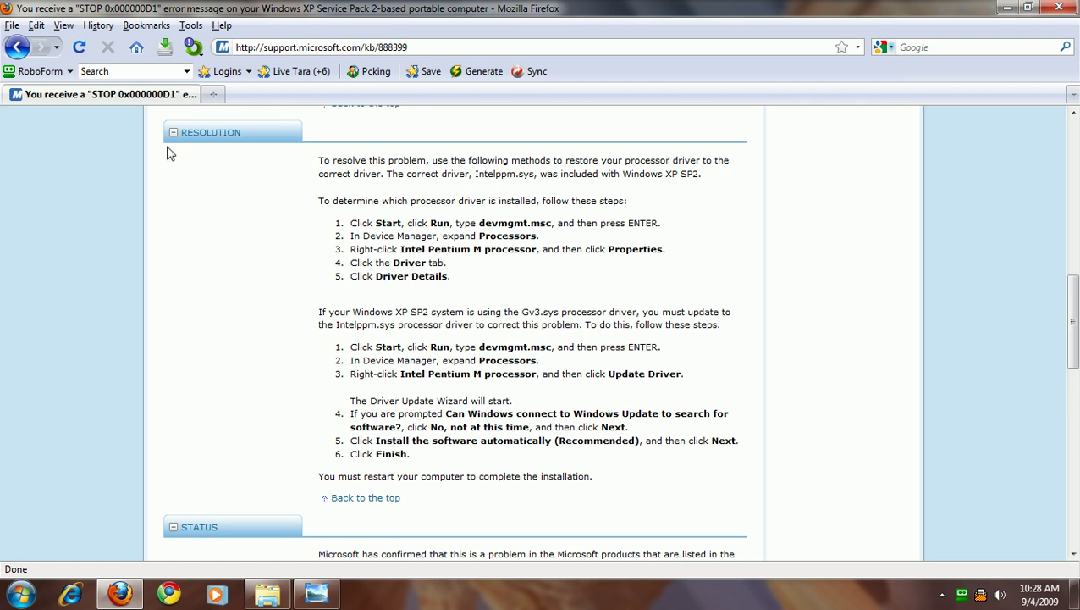
{"action": "left_click", "coordinate": [1063, 7]}
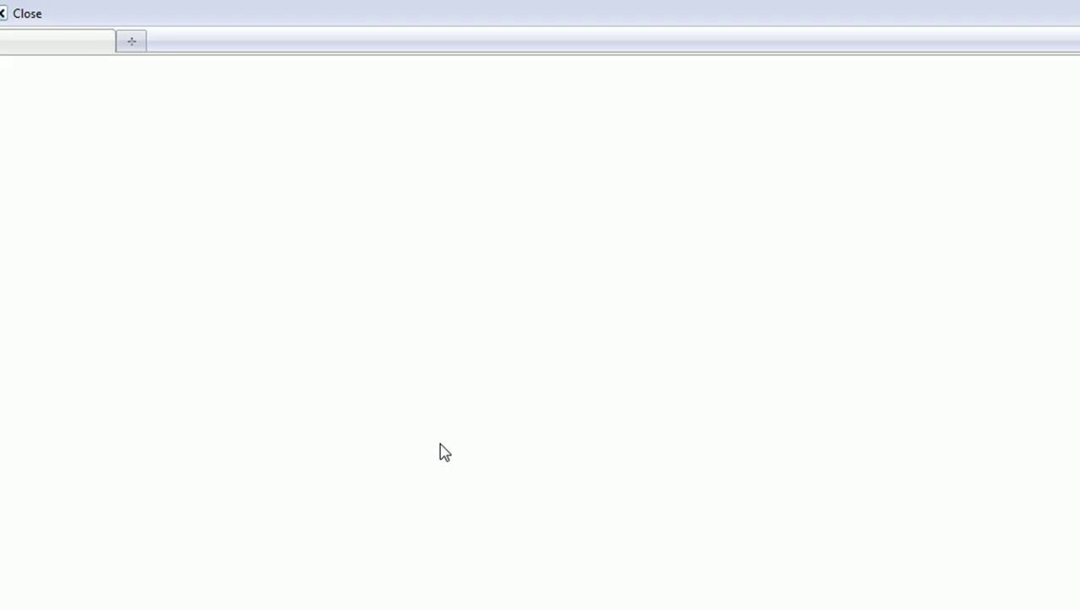
- Search Google for "STOP: 0X000000ED" from the Firefox start page
{"action": "left_click", "coordinate": [329, 258]}
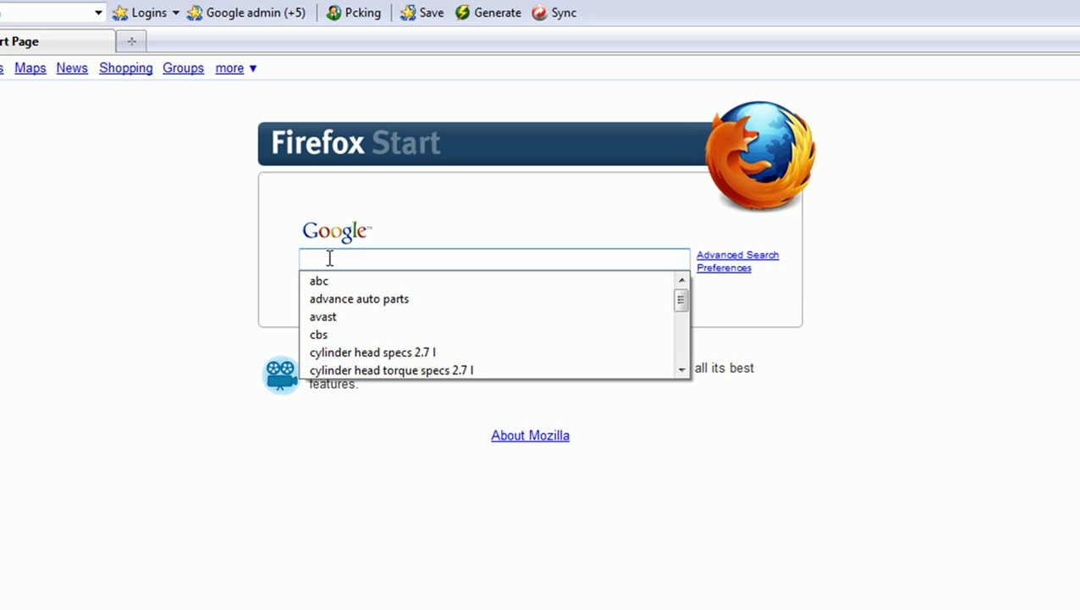
{"action": "type", "text": "STOP:"}
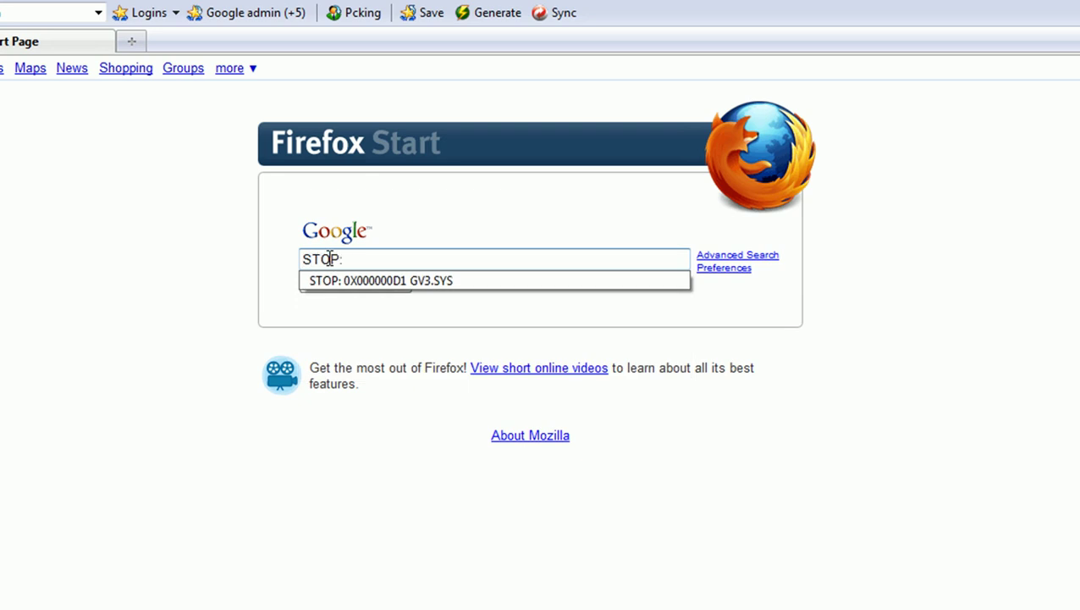
{"action": "type", "text": " 0X000000ED"}
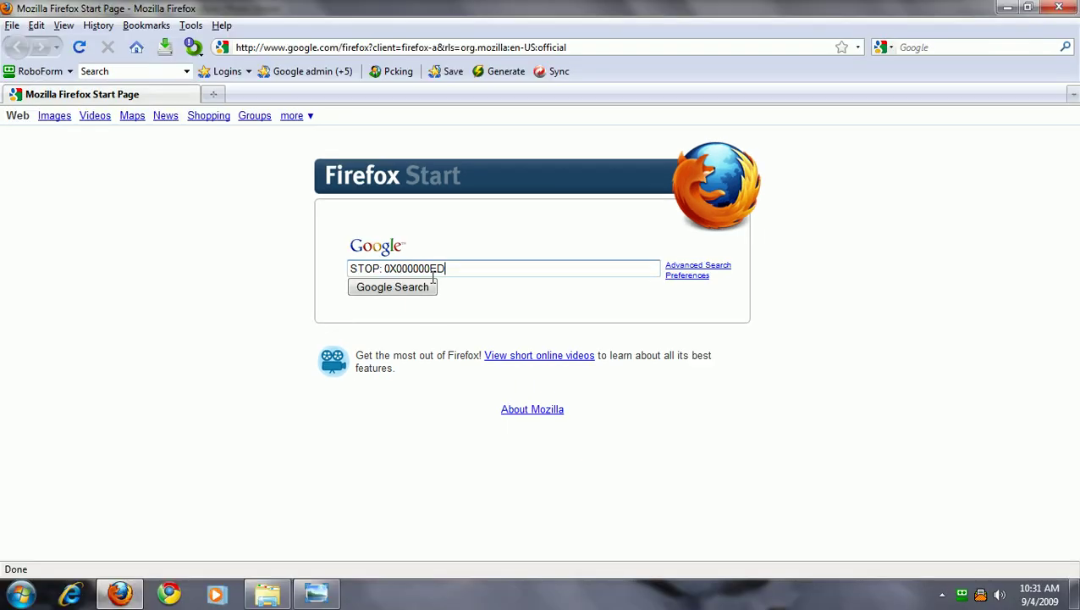
{"action": "left_click", "coordinate": [383, 285]}
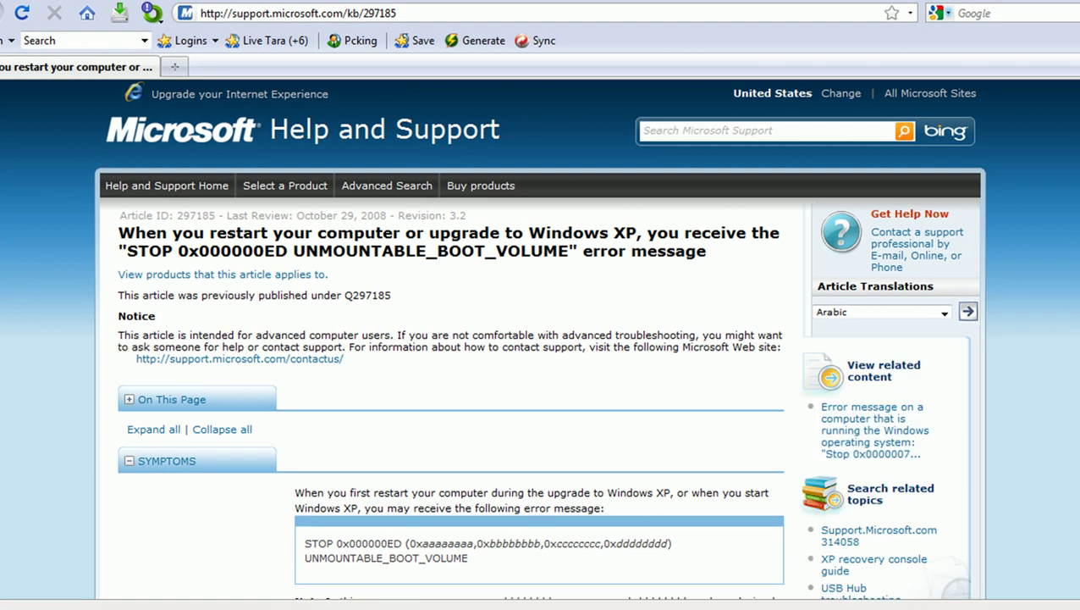
- Read the Microsoft article on STOP 0x000000ED UNMOUNTABLE_BOOT_VOLUME down to Method 1: Repair the volume, and return to its beginning
{"action": "scroll", "coordinate": [538, 338], "scroll_direction": "down", "scroll_amount": 5}
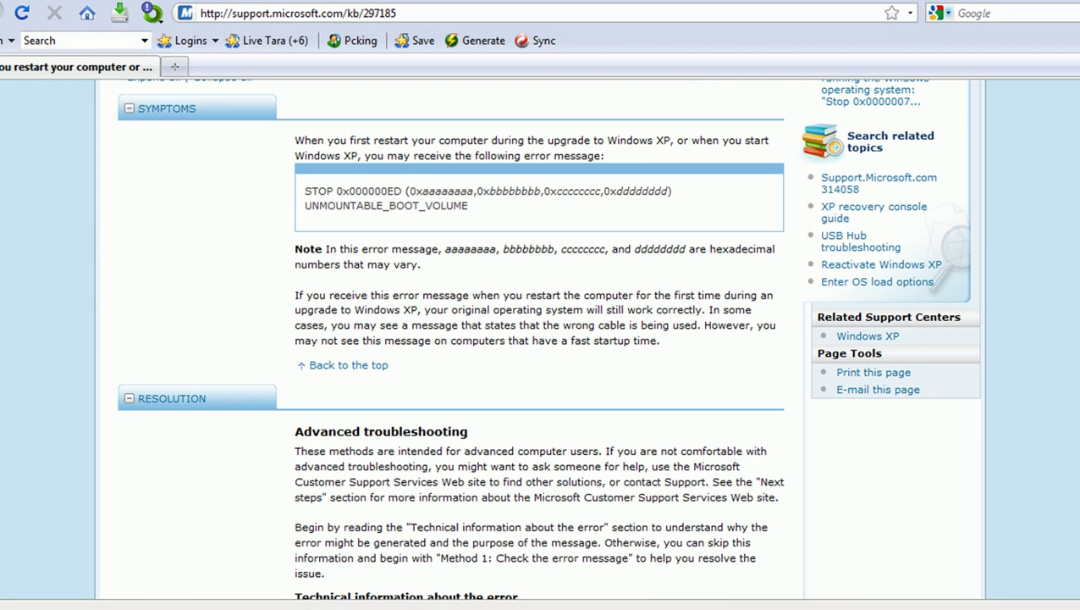
{"action": "scroll", "coordinate": [539, 338], "scroll_direction": "down", "scroll_amount": 5}
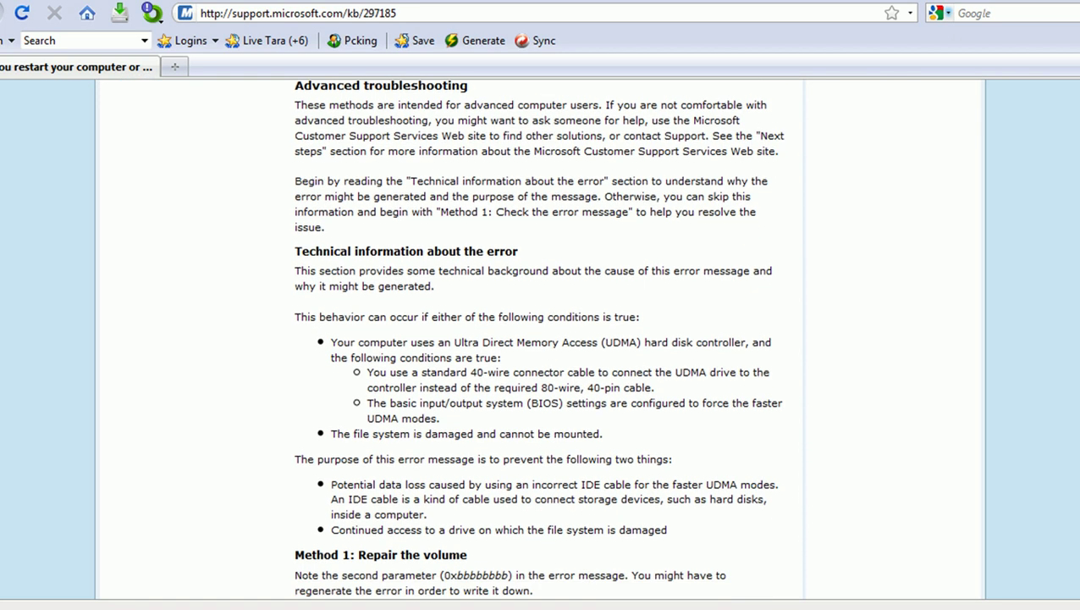
{"action": "scroll", "coordinate": [999, 264], "scroll_direction": "down", "scroll_amount": 4}
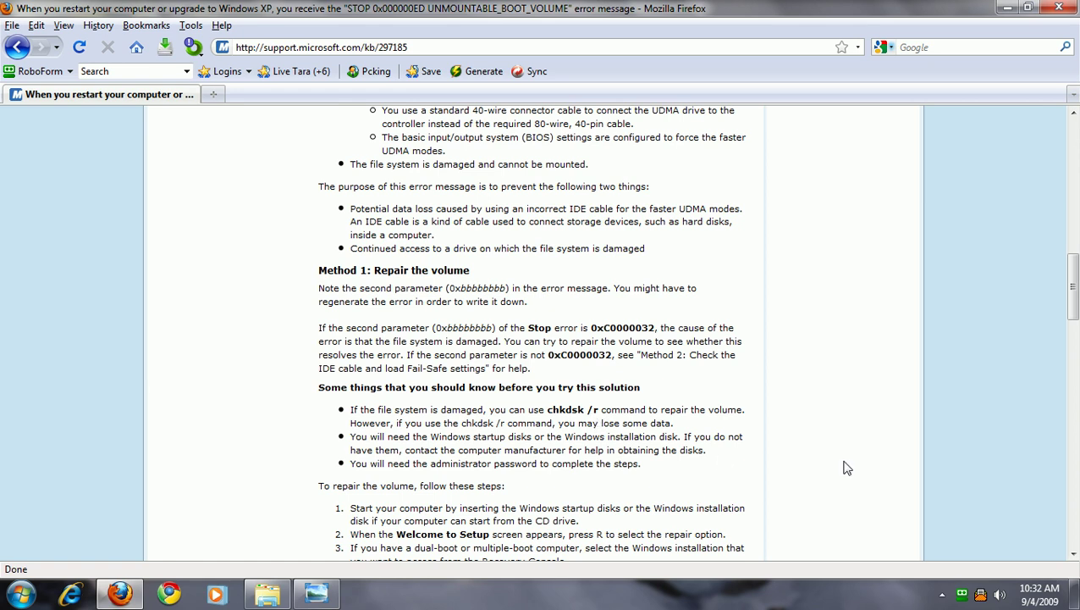
{"action": "left_click_drag", "start_coordinate": [1073, 286], "coordinate": [1073, 149]}
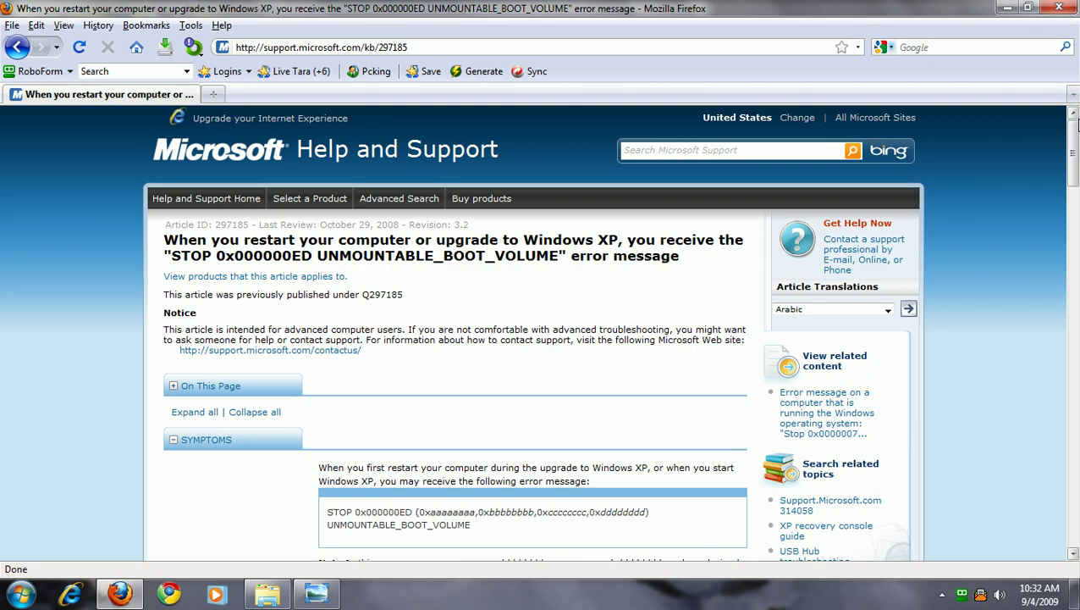